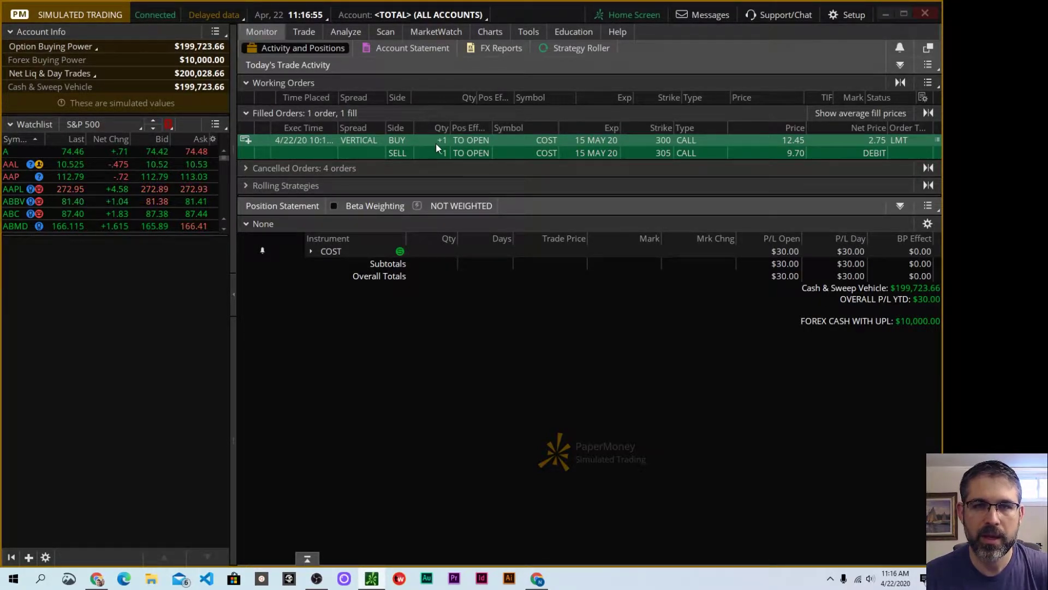
Step: Start a price alert from the filled COST 300/305 vertical order, prefilled at mark ≥ 2.75
right_click(438, 142)
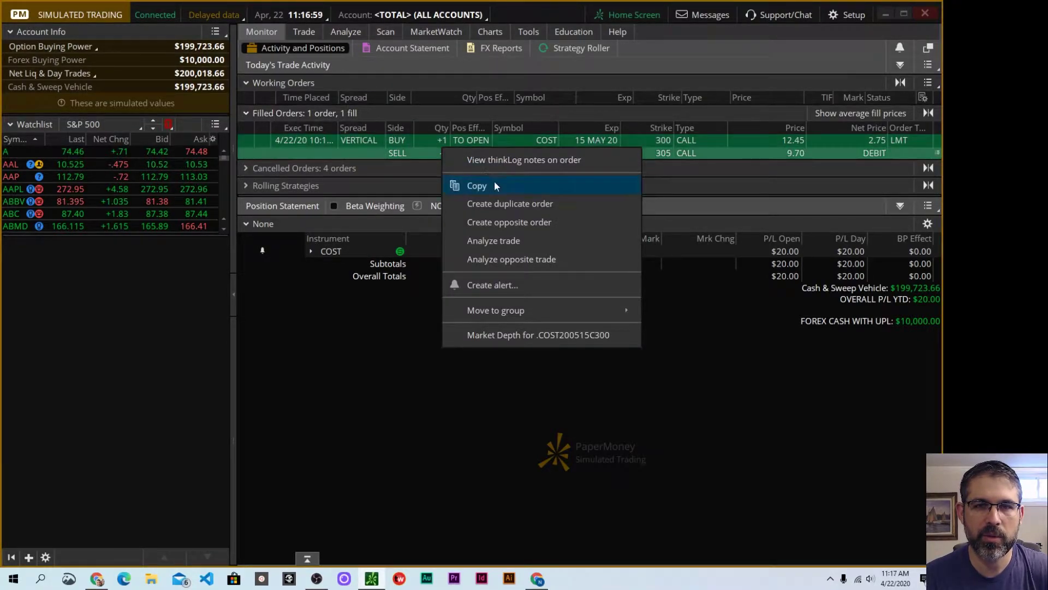
left_click(499, 287)
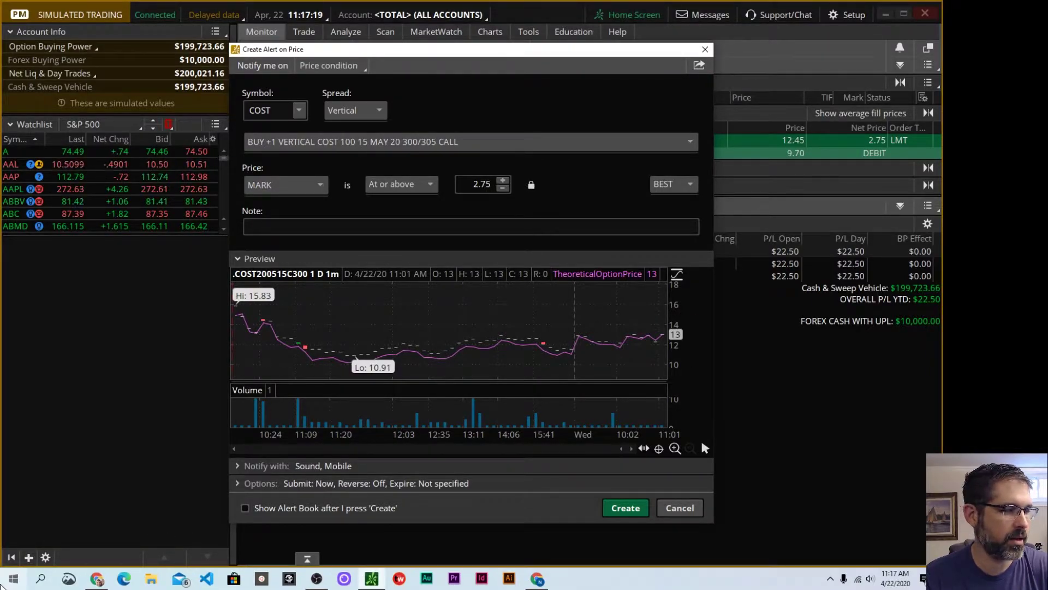
Step: Launch Windows Calculator and move it clear of the alert dialog
key("super")
type("calc")
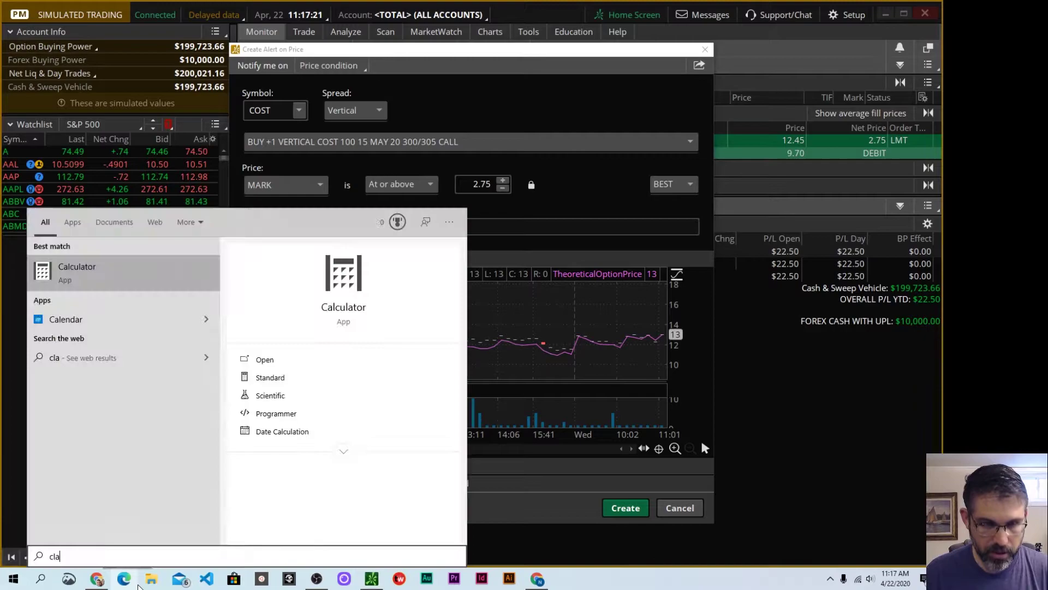
key("Return")
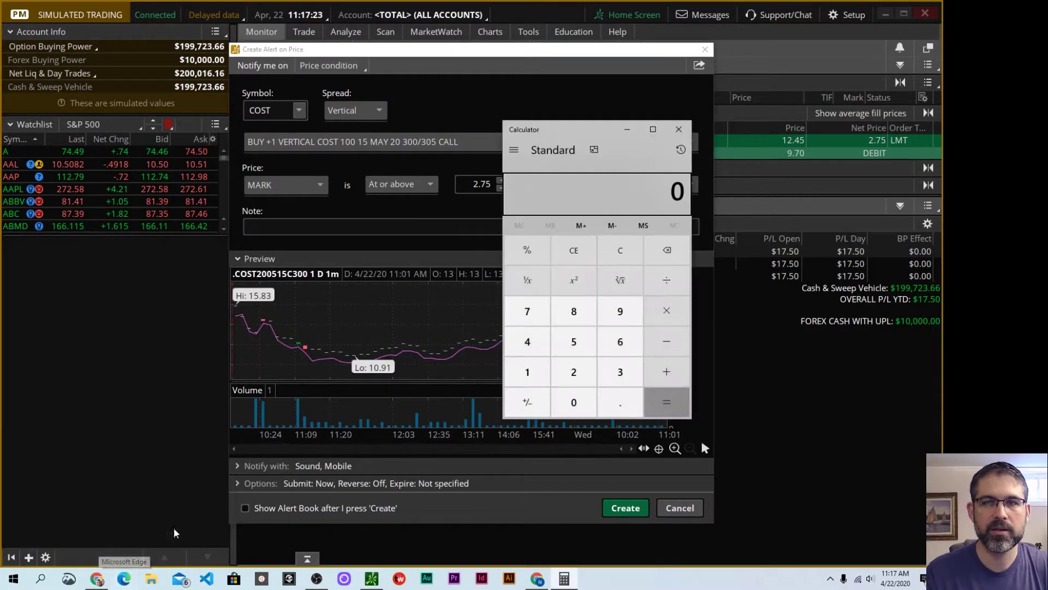
left_click_drag(585, 151, 721, 111)
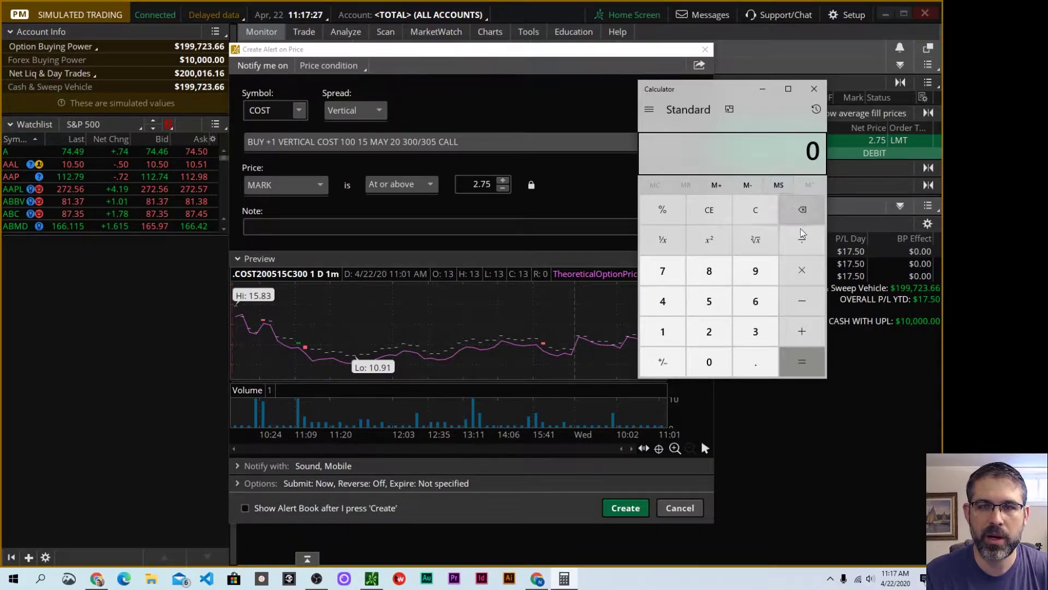
Step: Compute the spread's maximum profit: 5 − 2.75 = 2.25
left_click(706, 302)
left_click(802, 301)
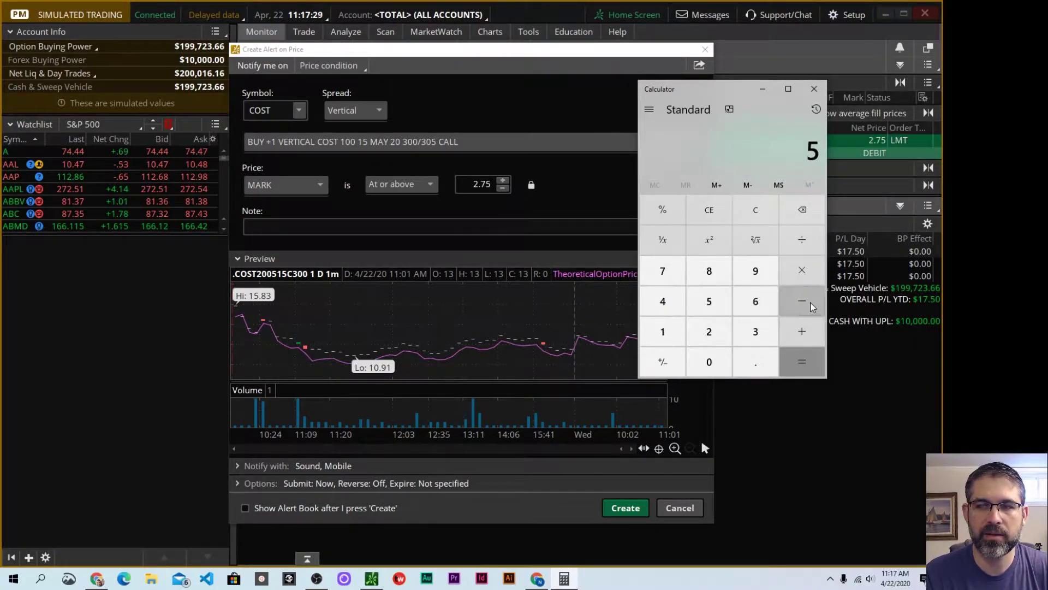
left_click(710, 332)
left_click(755, 361)
left_click(649, 277)
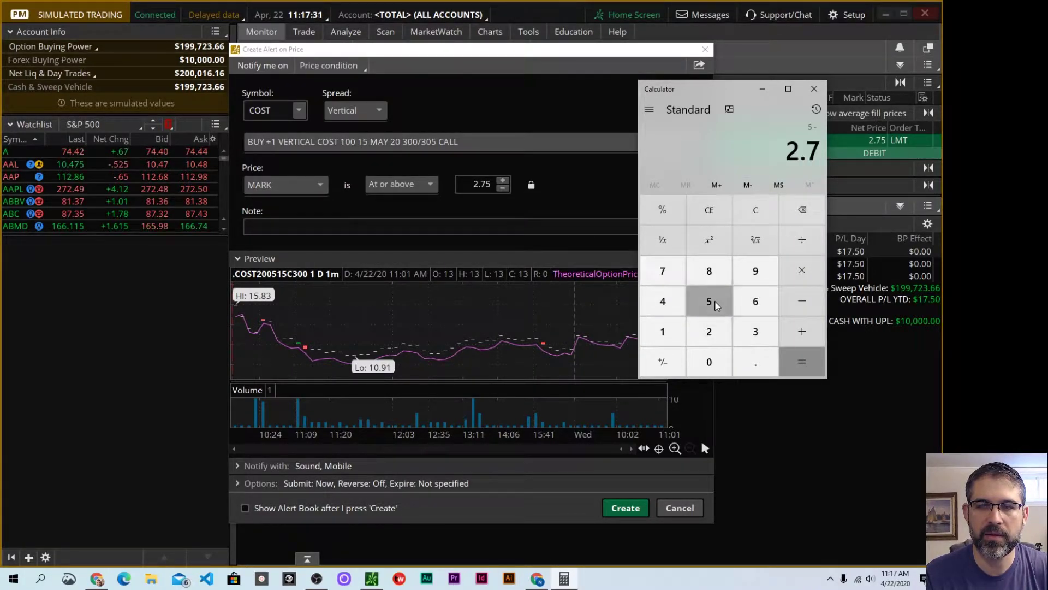
left_click(704, 300)
left_click(784, 362)
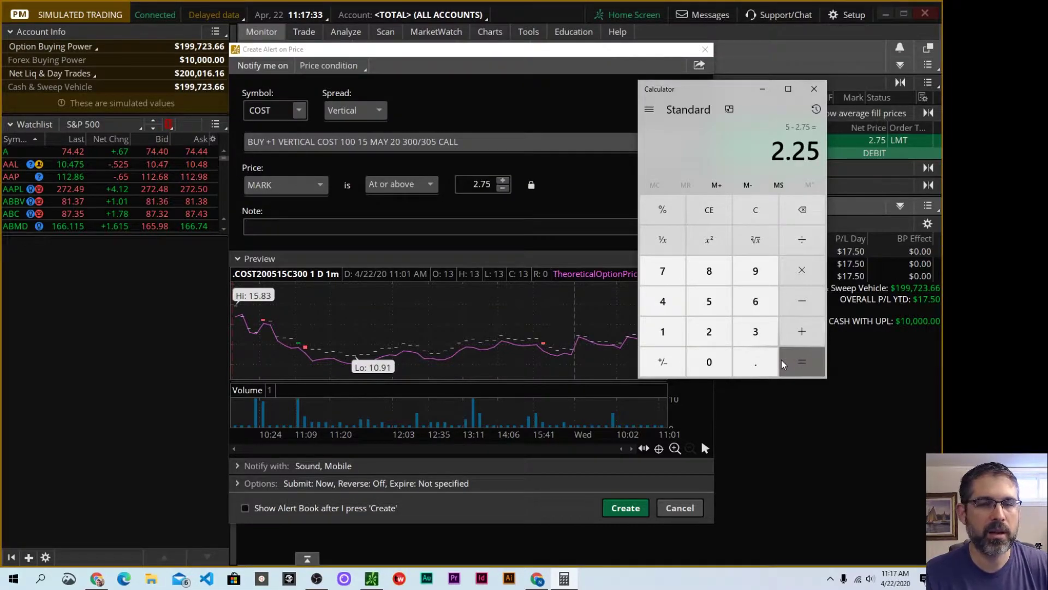
Step: Halve 2.25 to 1.125 and add 2.75 for a 3.875 target price
left_click(804, 244)
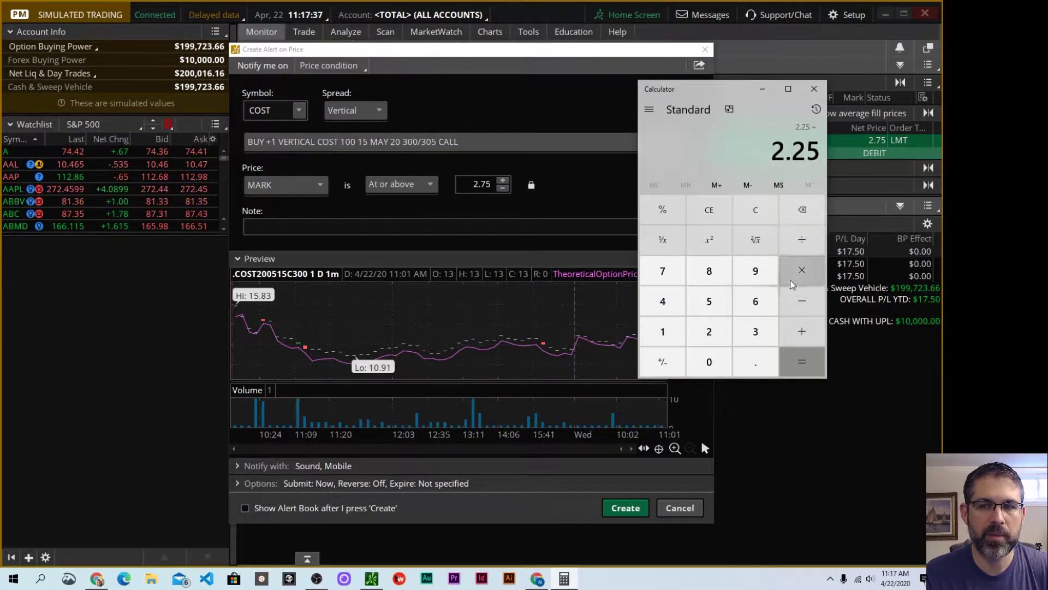
left_click(710, 332)
left_click(799, 367)
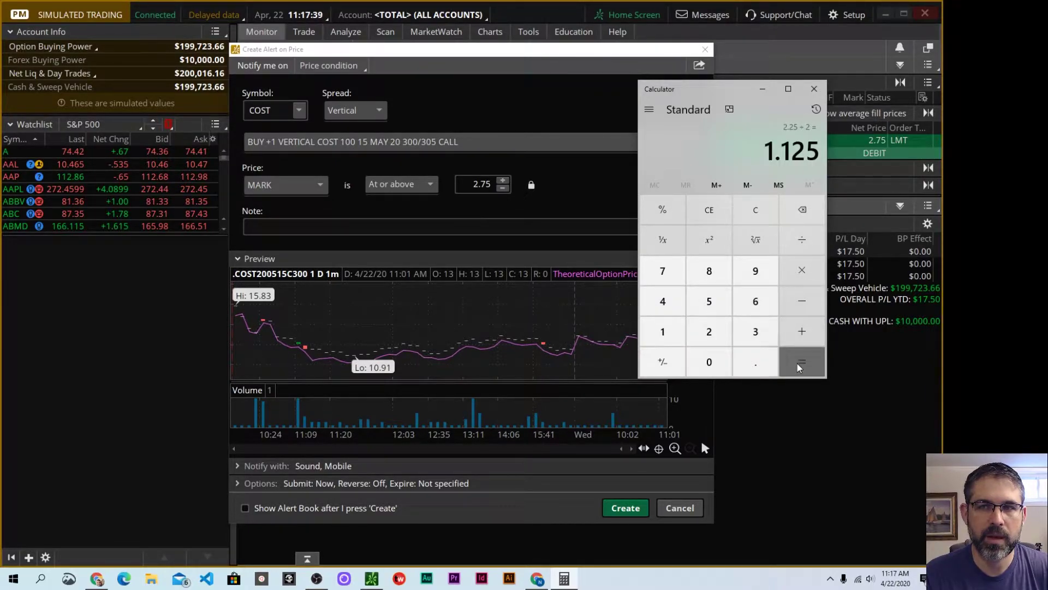
left_click(807, 330)
left_click(709, 331)
left_click(748, 360)
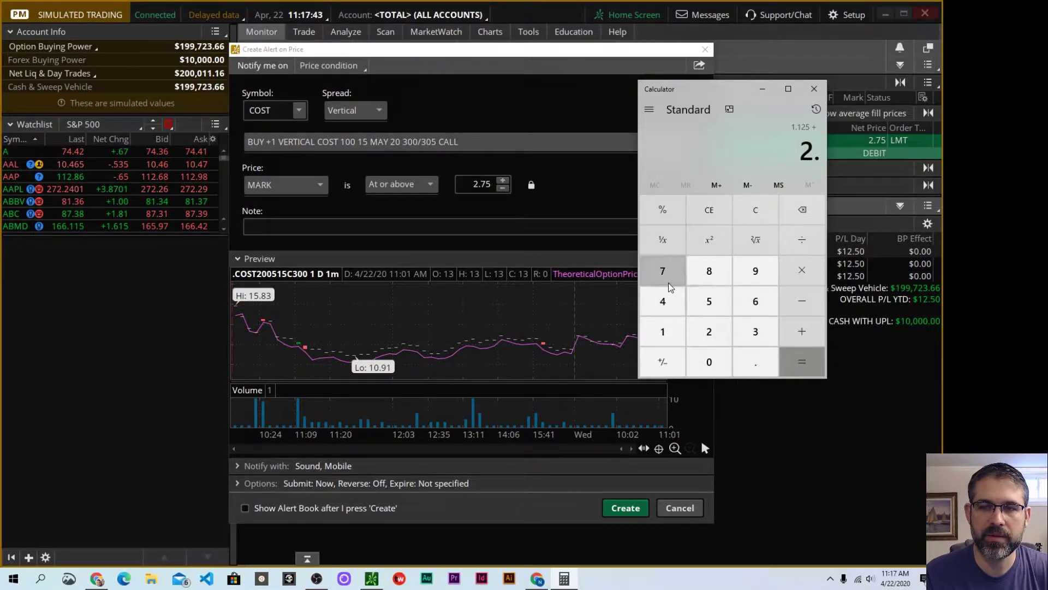
left_click(663, 271)
left_click(709, 301)
left_click(805, 365)
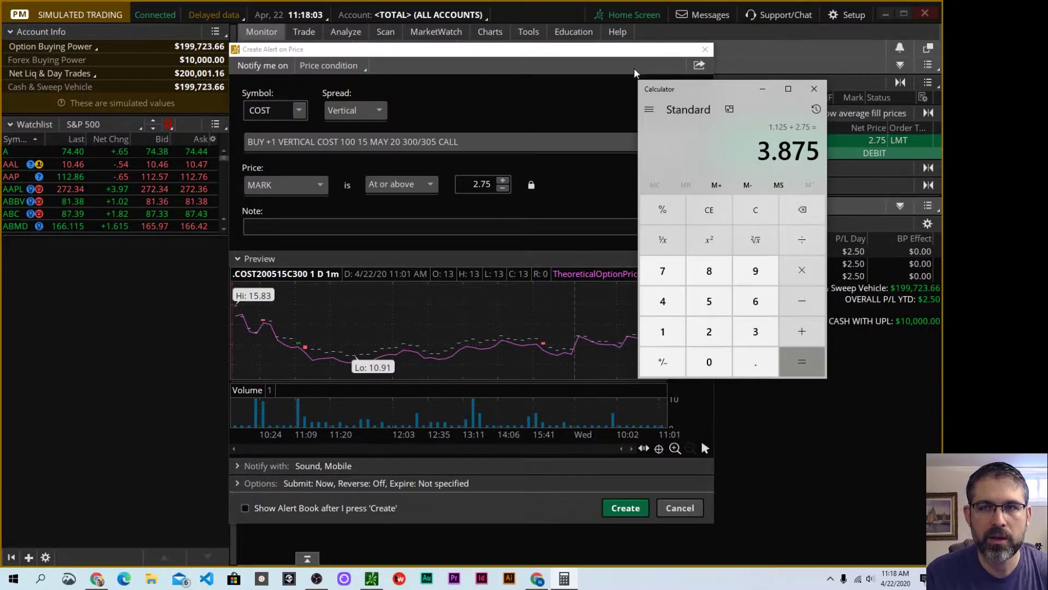
Step: Change the alert's mark trigger to 3.87 and add the note '50% Profit Target Reached'
left_click(526, 15)
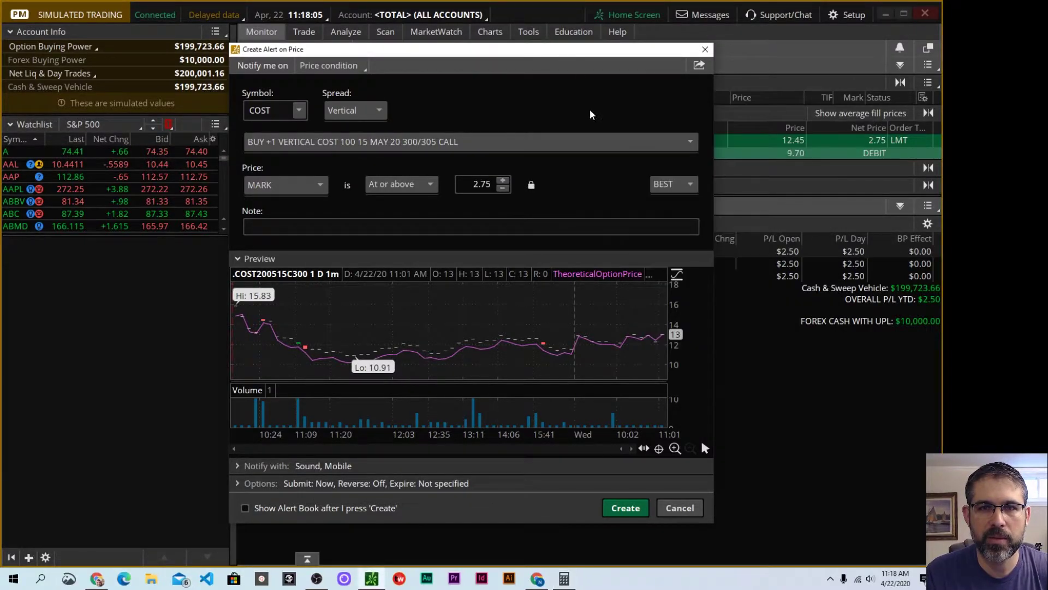
left_click(479, 184)
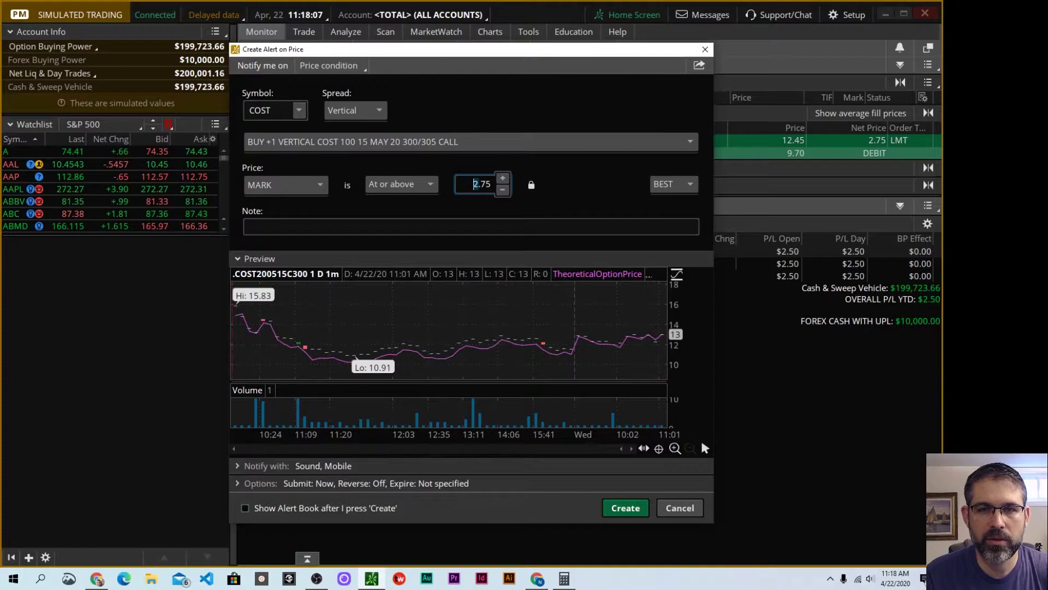
type("3")
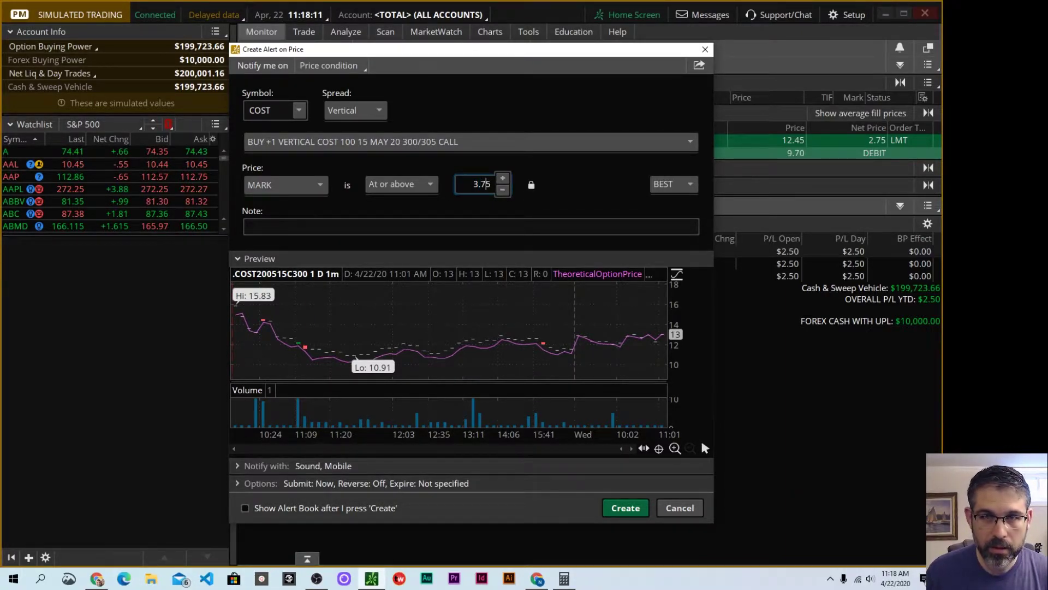
key("Delete")
key("BackSpace")
type("87")
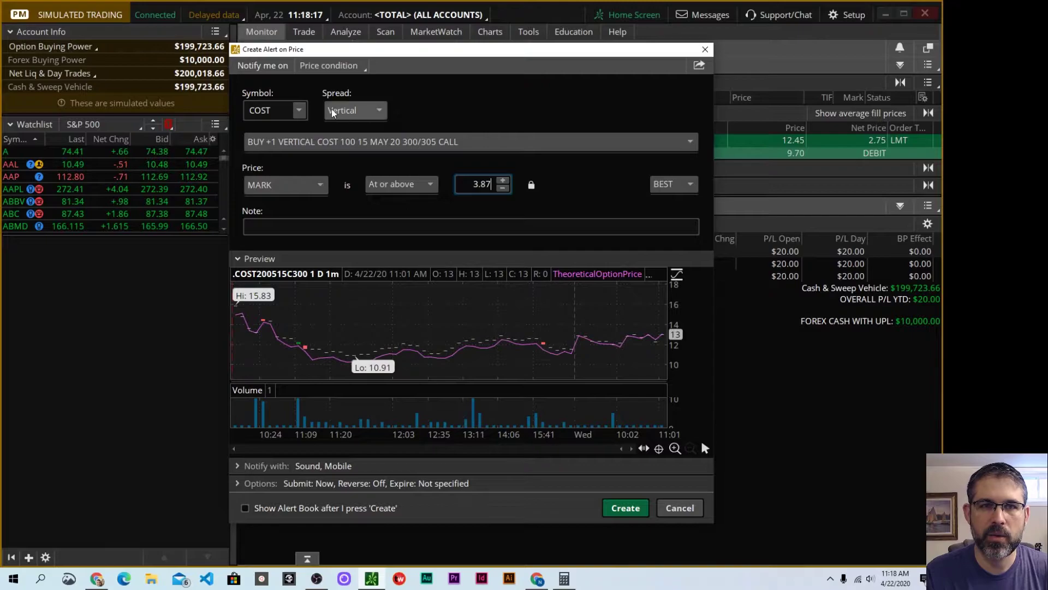
left_click(311, 226)
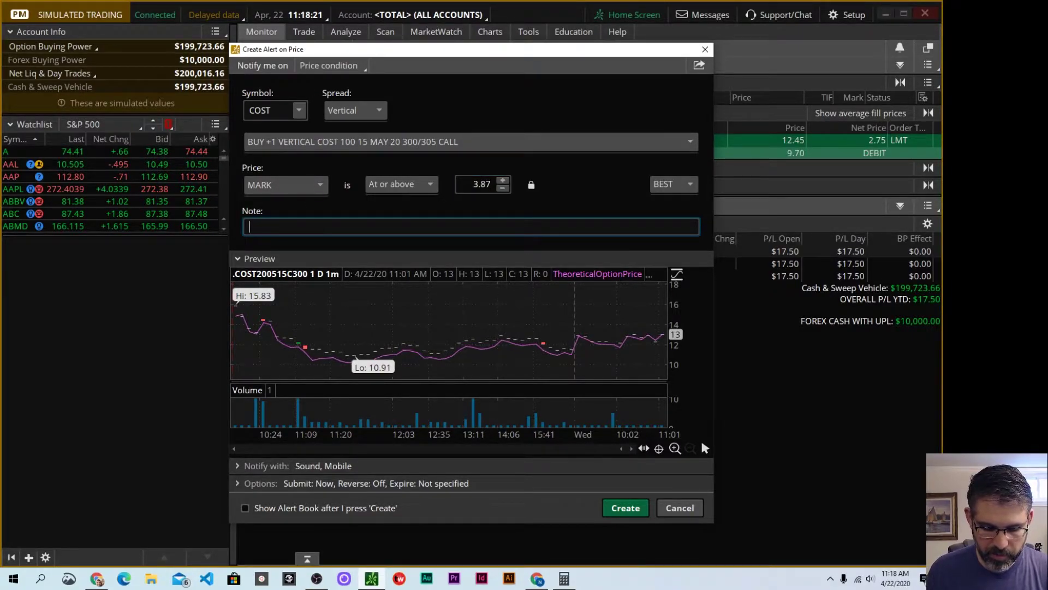
type("50% Prof")
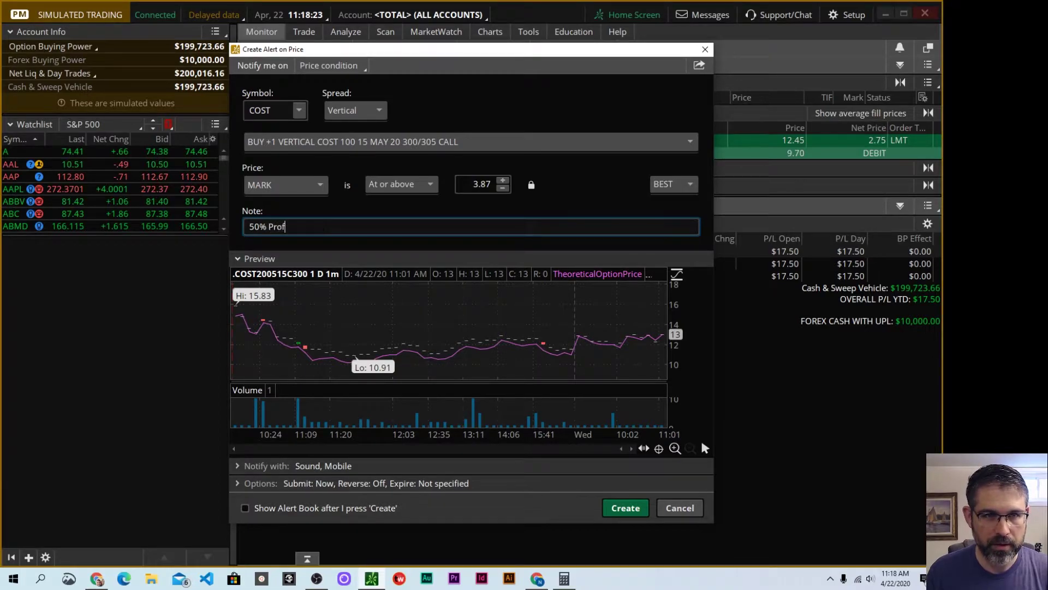
type("it Target Reached!")
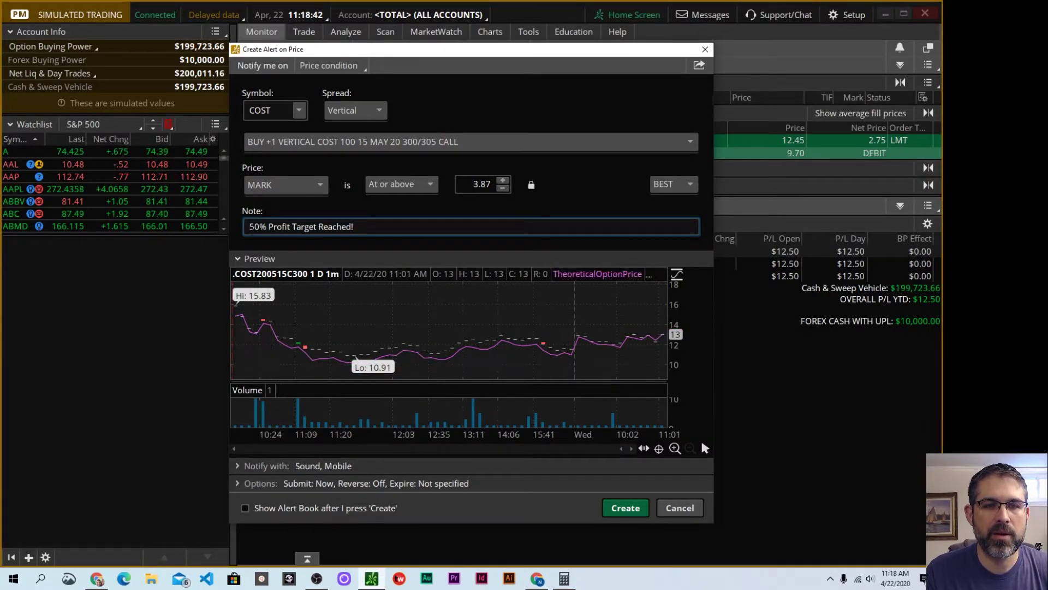
Step: Collapse the chart preview, test the Bell sound, and keep Bell with mobile push notifications
left_click(239, 259)
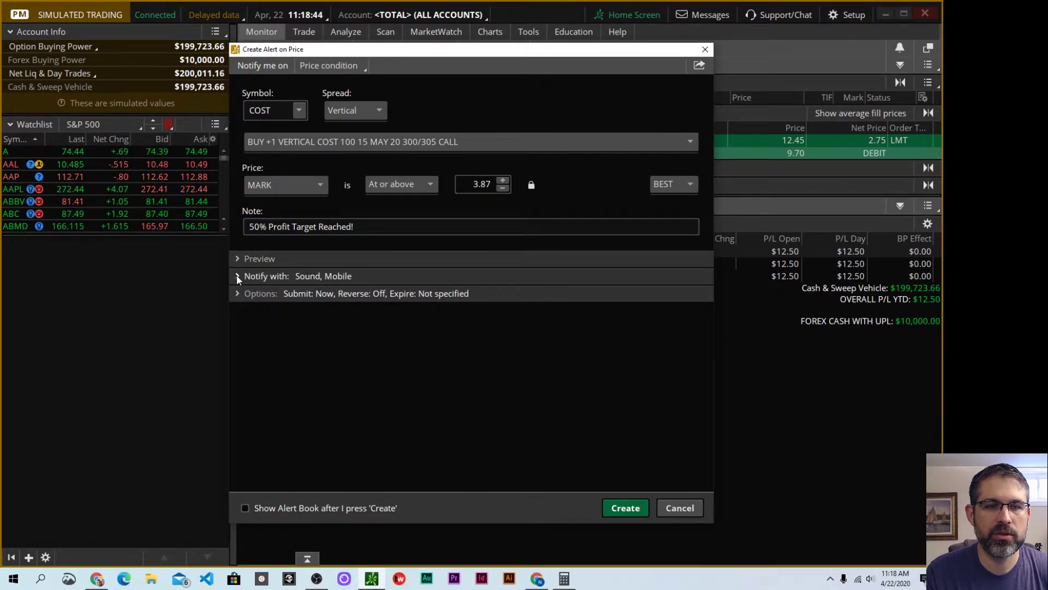
left_click(237, 275)
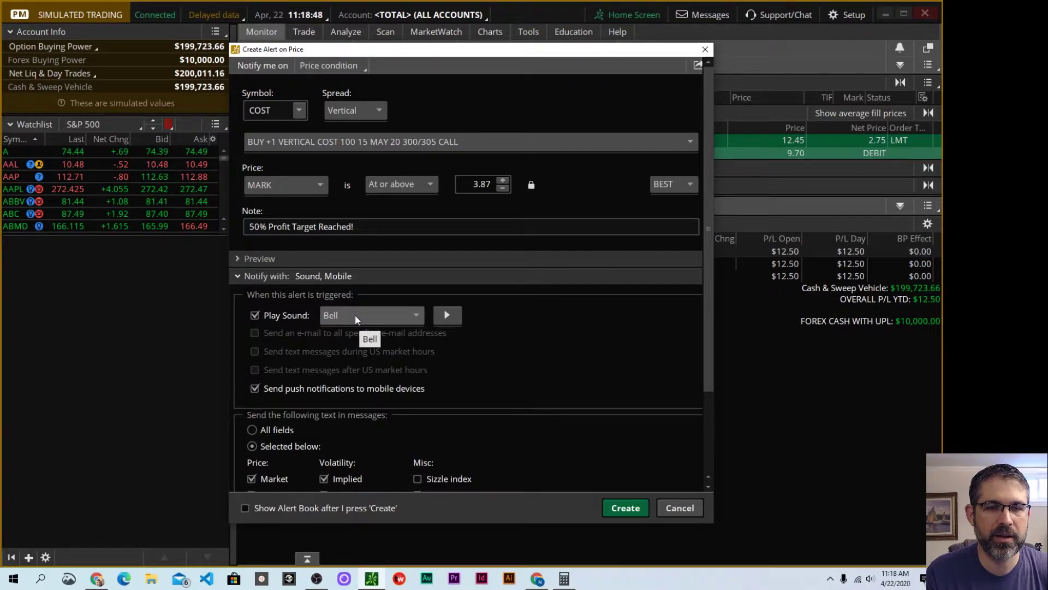
left_click(446, 316)
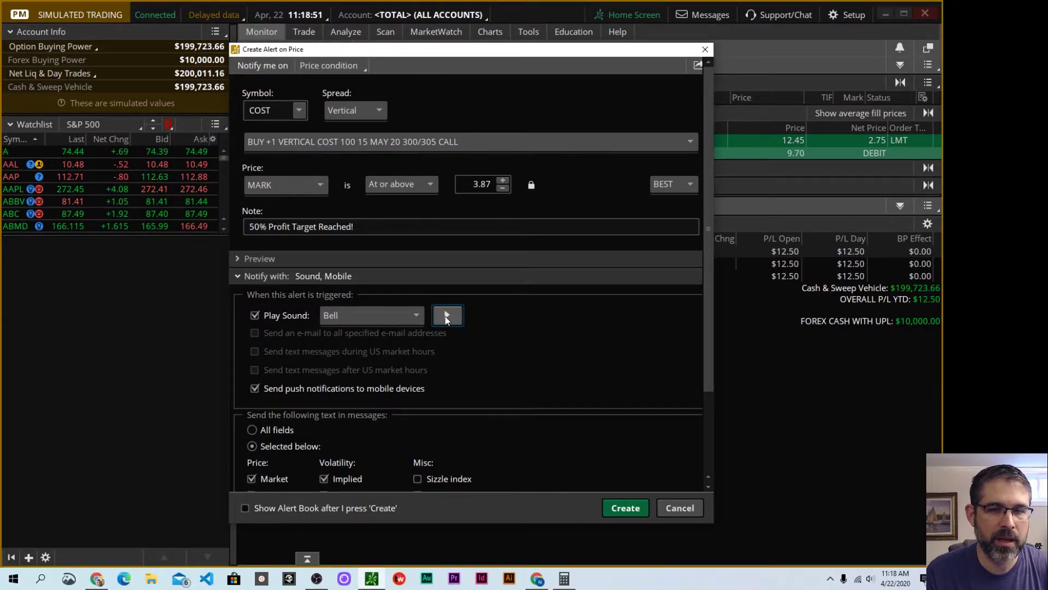
left_click(417, 314)
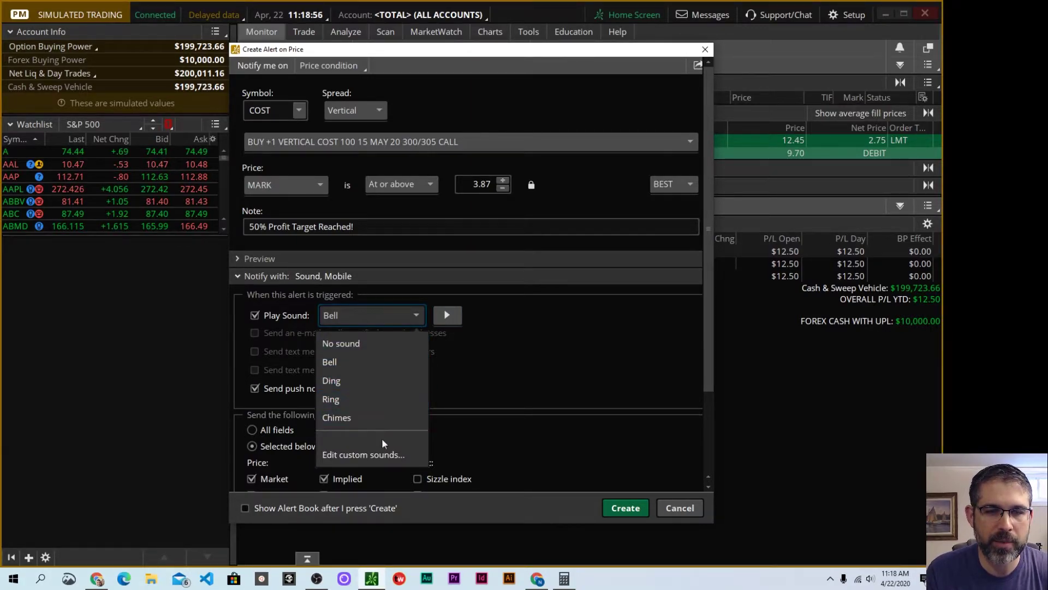
left_click(553, 318)
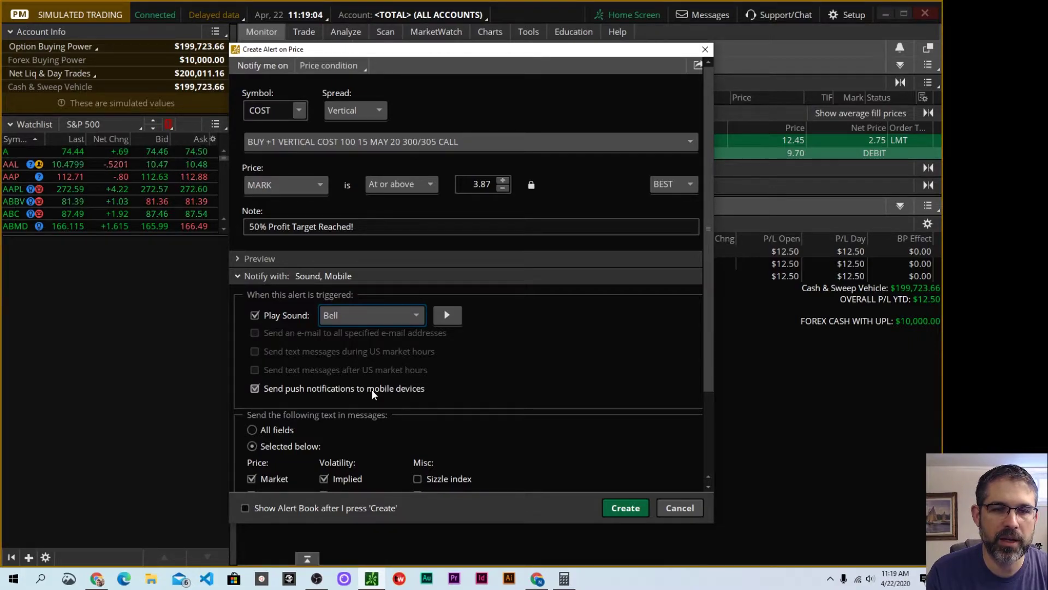
scroll(373, 392, "down", 2)
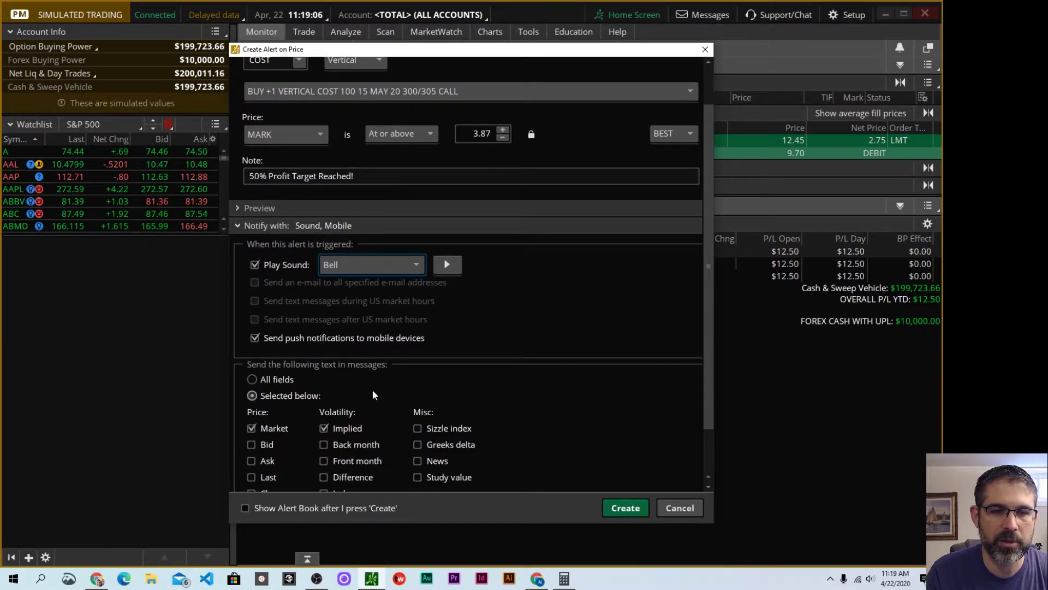
scroll(373, 391, "down", 2)
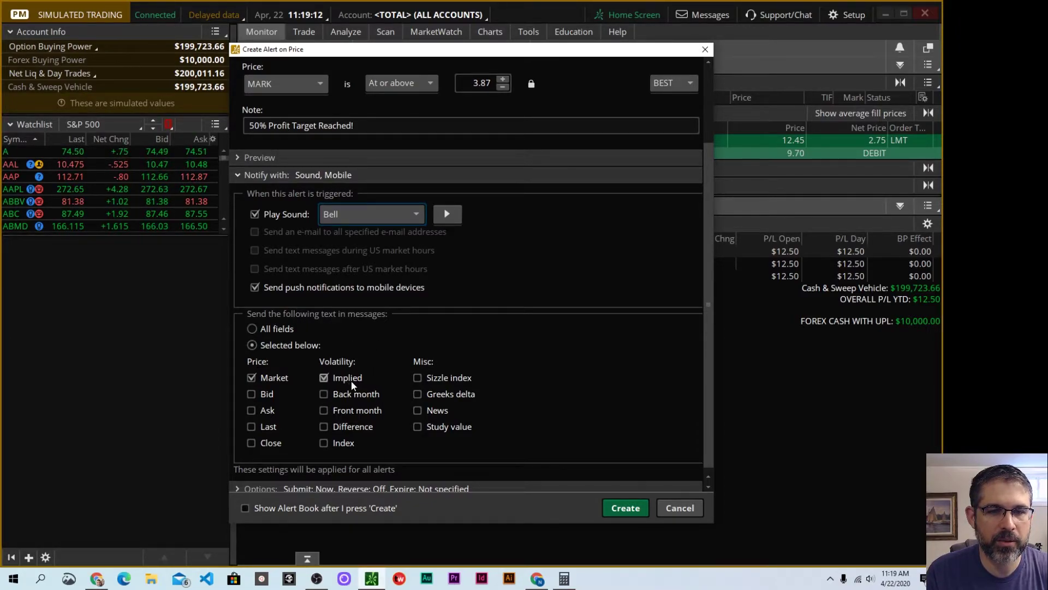
Step: Expand Options to confirm submit Now, no expiration, and no reverse-crossover alert
left_click(241, 178)
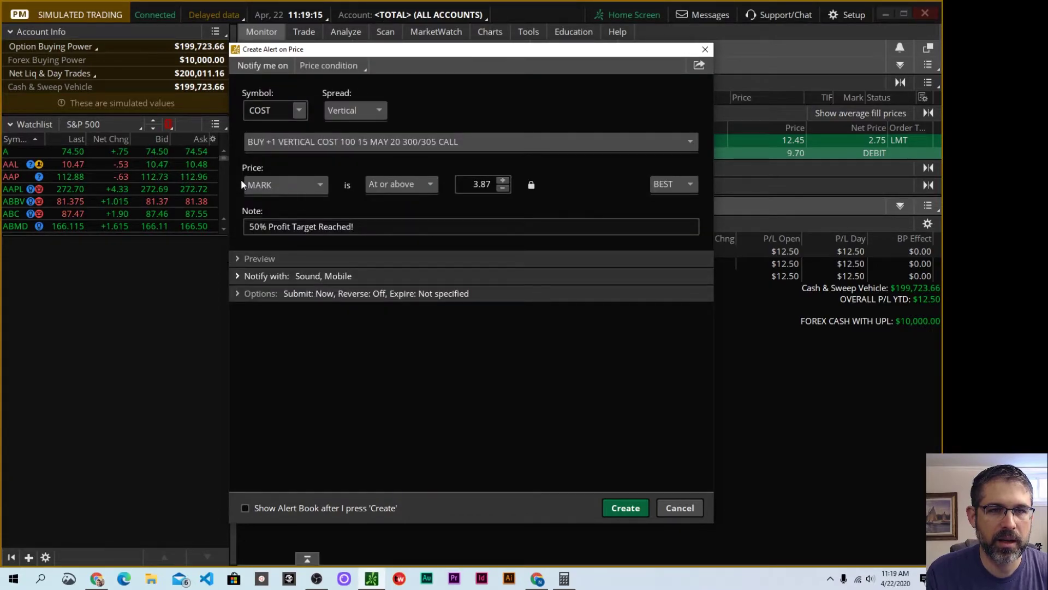
left_click(239, 293)
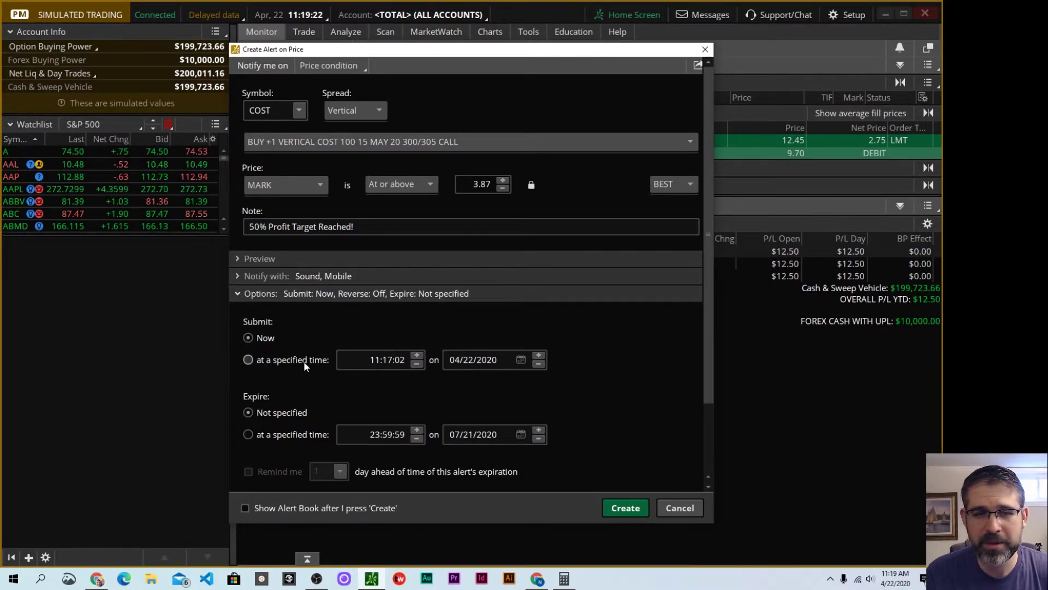
scroll(312, 376, "down", 1)
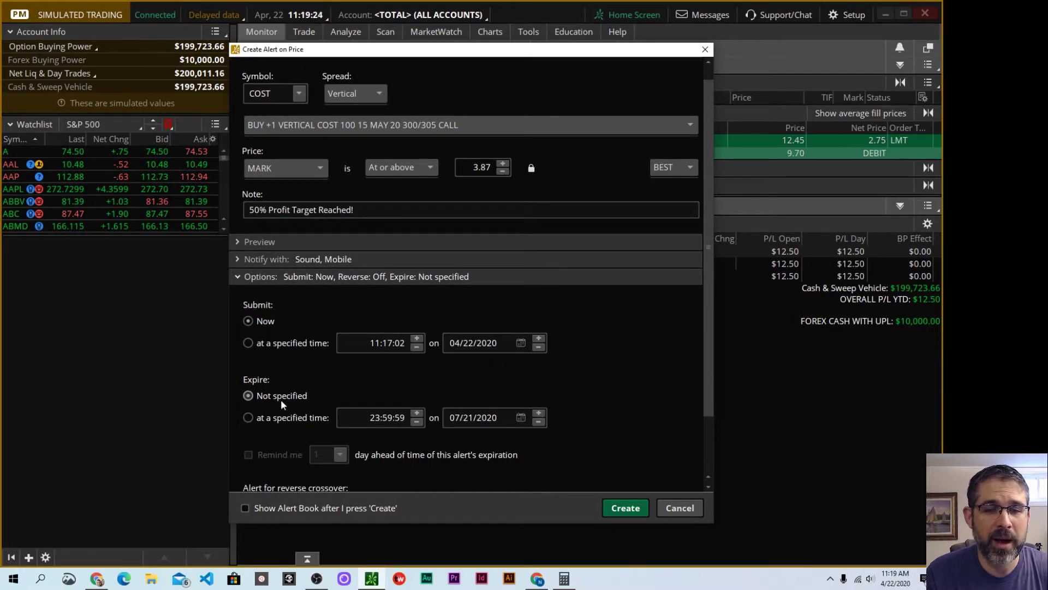
scroll(281, 398, "down", 3)
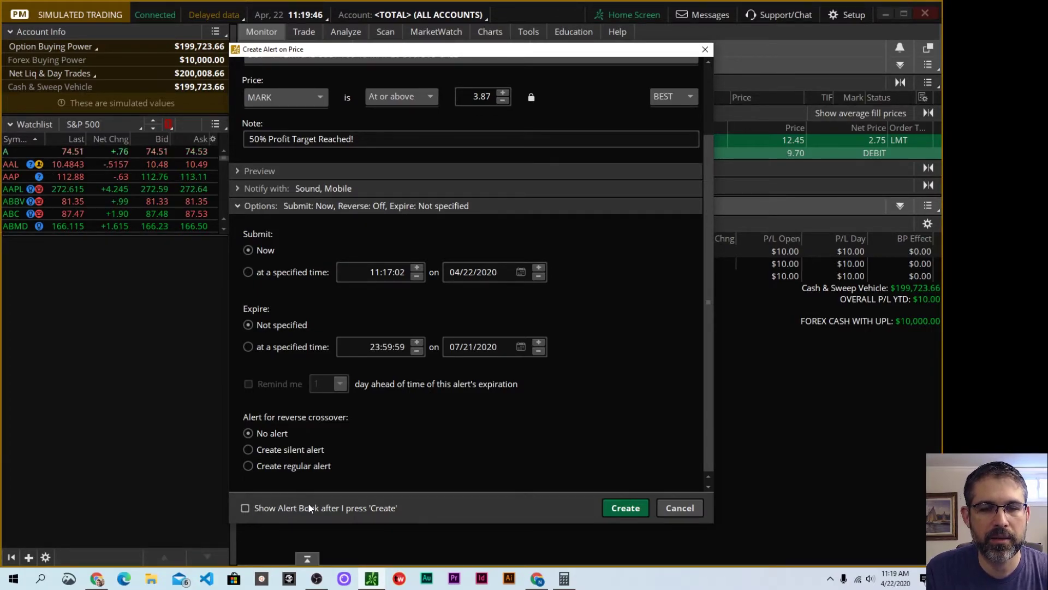
Step: Create the 3.87 COST mark alert and confirm it shows Active in MarketWatch's Alert Book
left_click(627, 509)
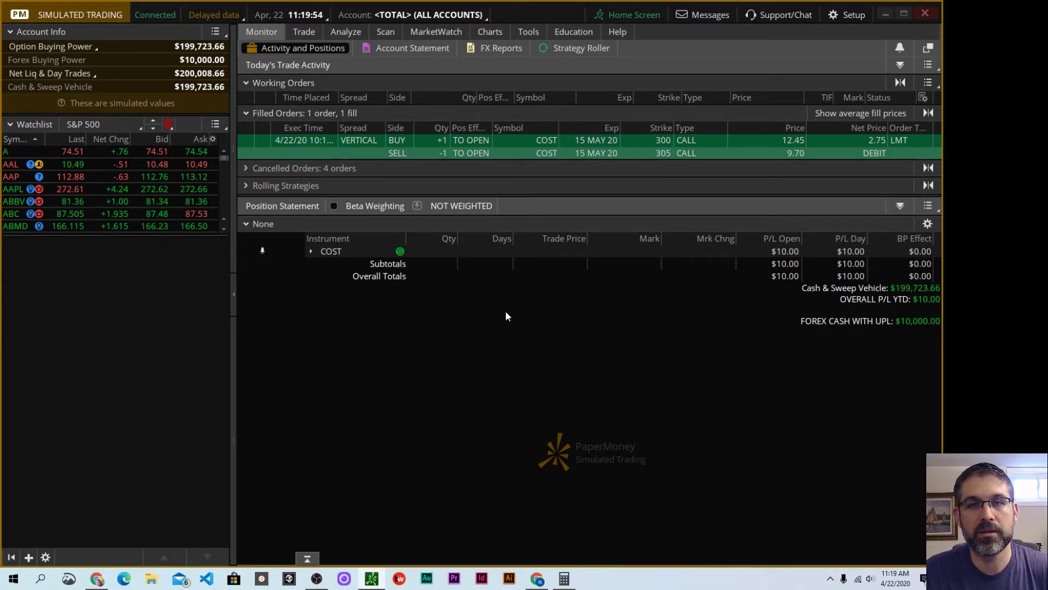
mouse_move(443, 35)
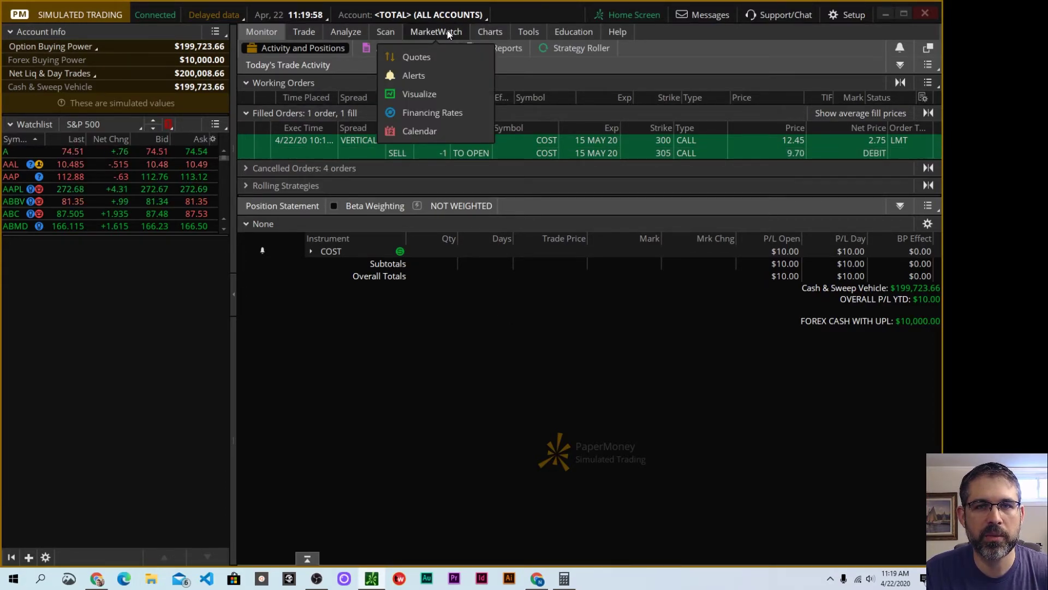
left_click(411, 77)
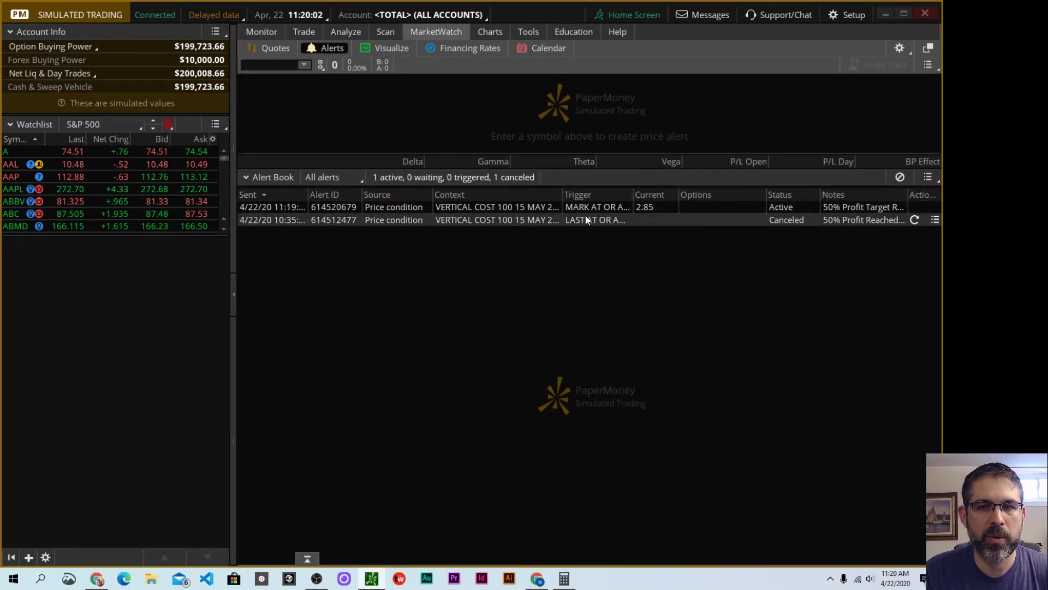